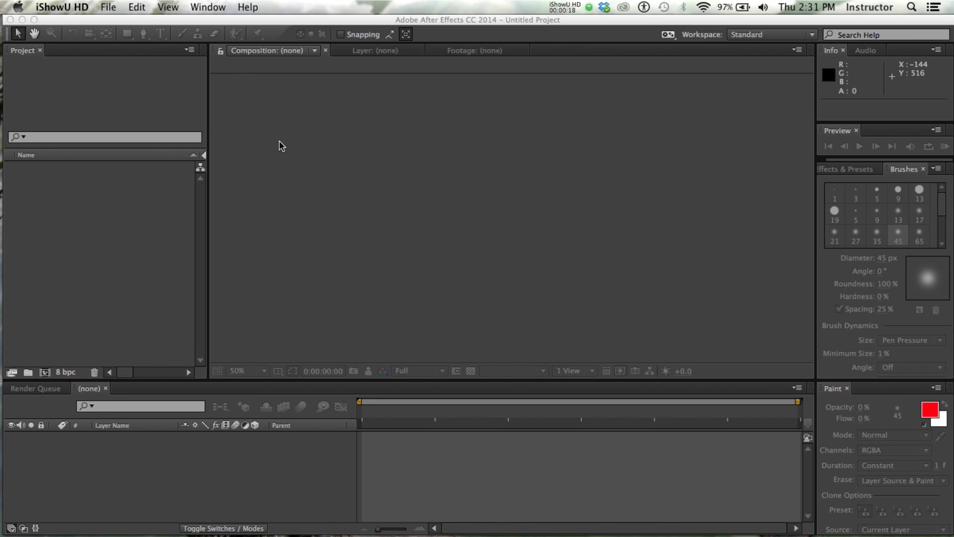
# Create Comp 1 with the default HDTV 1080 29.97 preset at 1920×1080
pyautogui.click(241, 67)
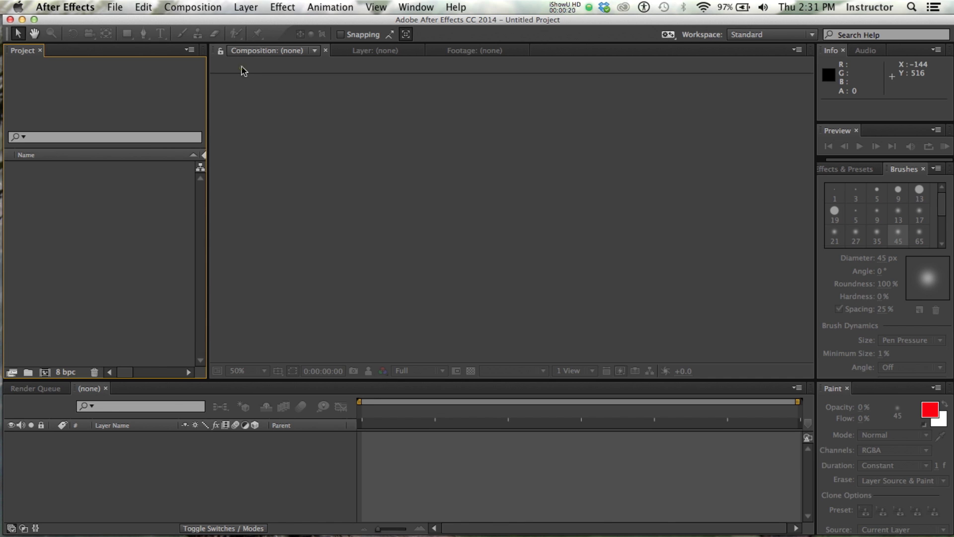
pyautogui.click(193, 7)
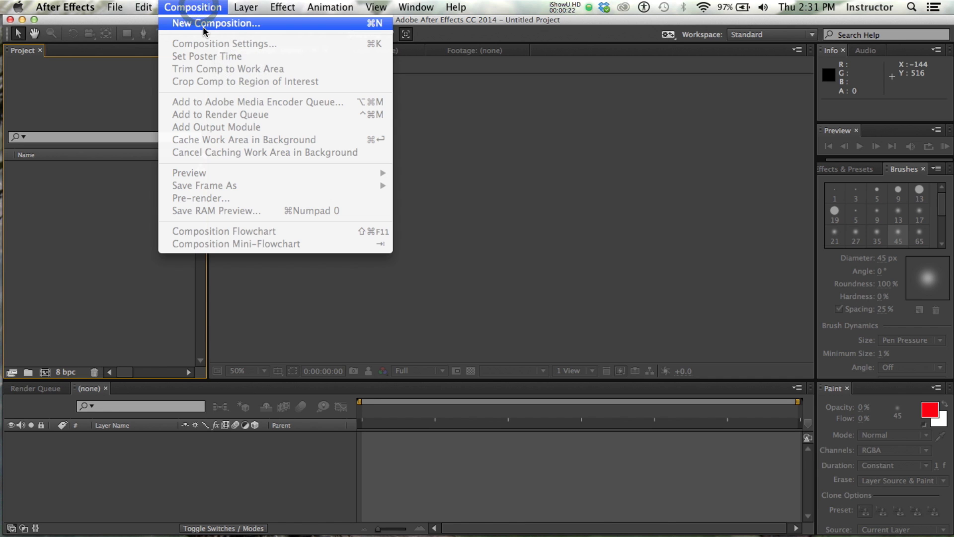
pyautogui.click(204, 23)
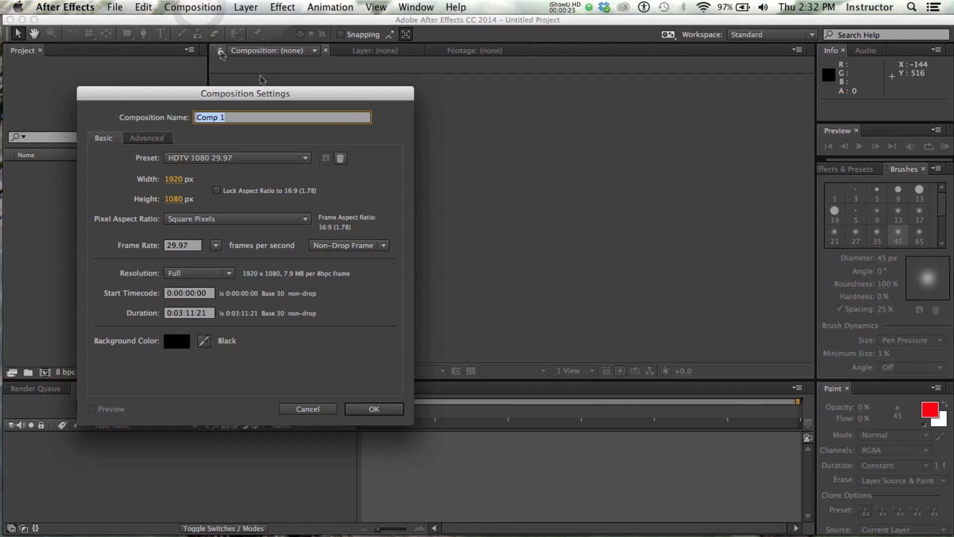
pyautogui.click(374, 409)
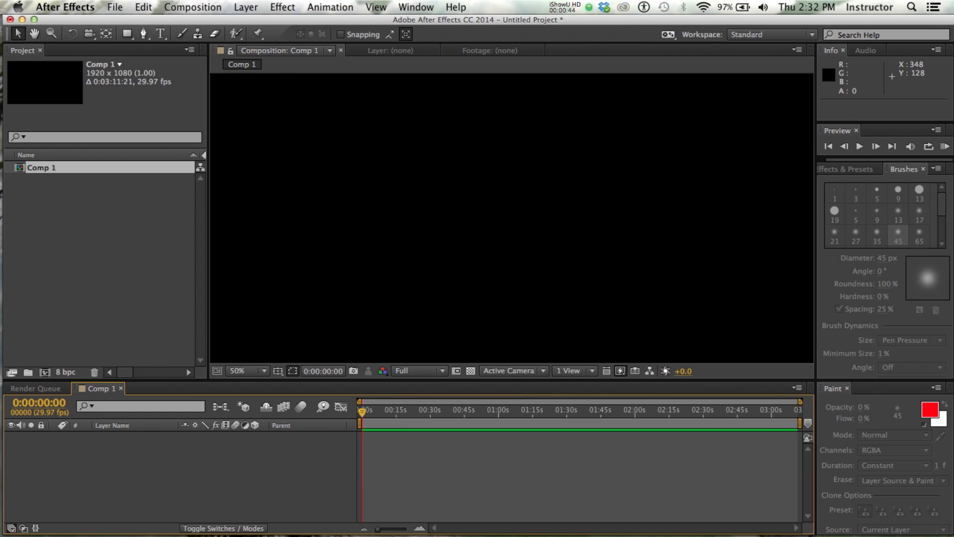
pyautogui.click(211, 8)
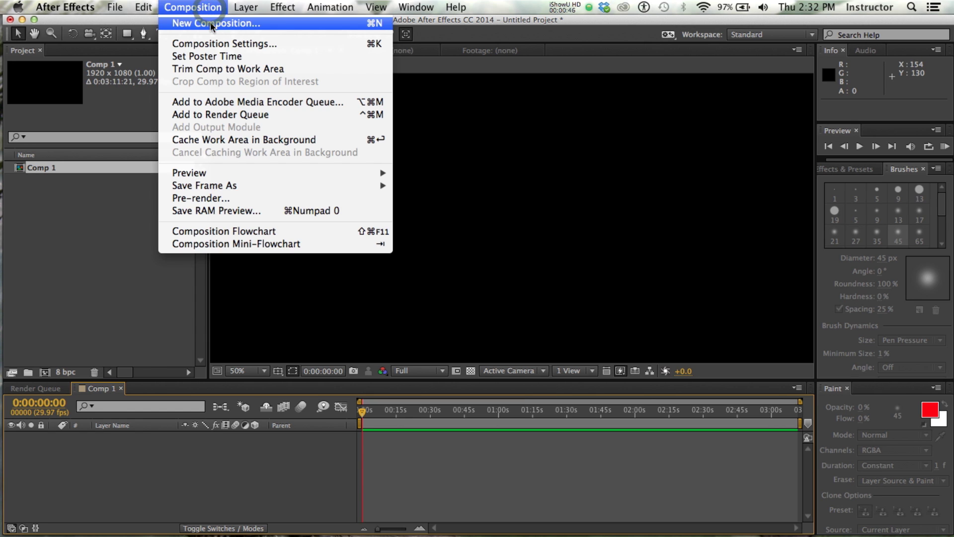
# Change Comp 1's background colour from black to a light royal blue in Composition Settings
pyautogui.click(216, 42)
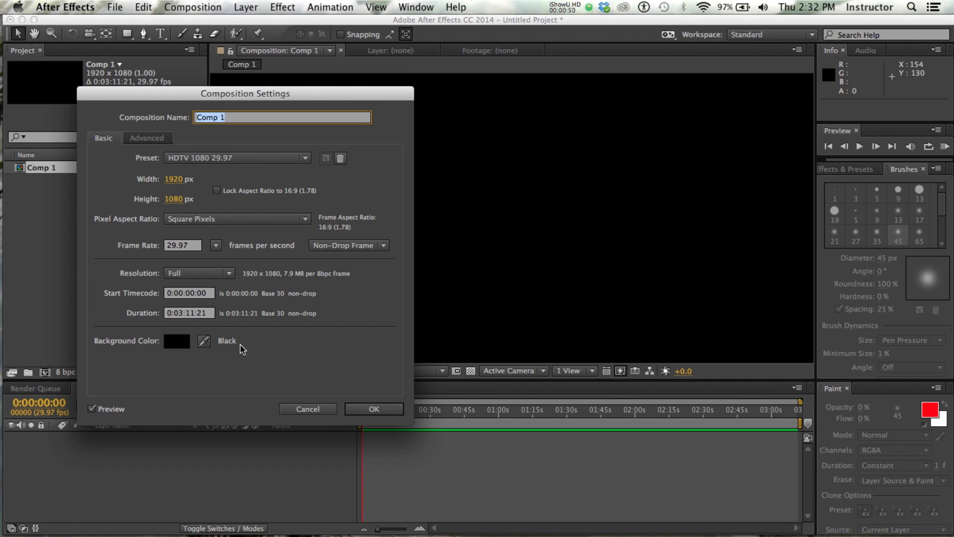
pyautogui.click(204, 341)
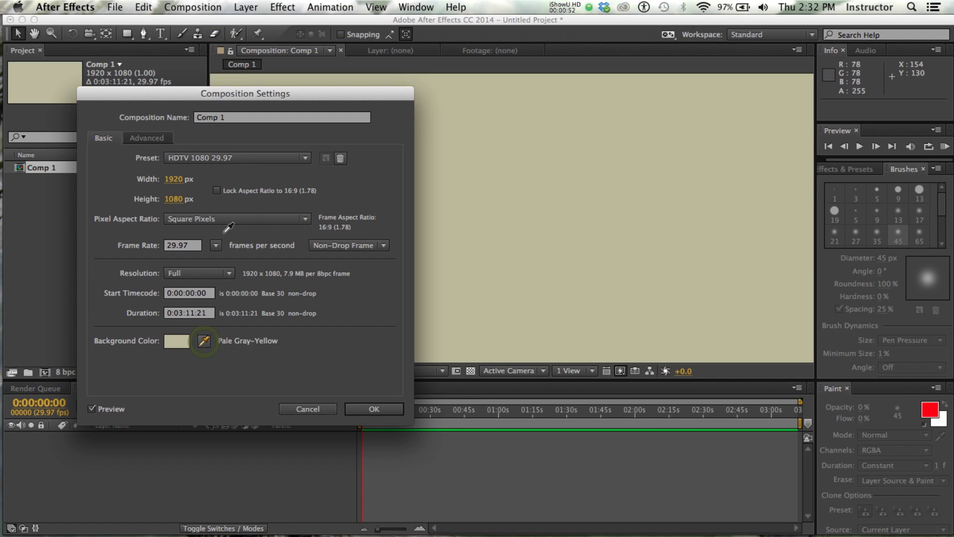
pyautogui.click(182, 341)
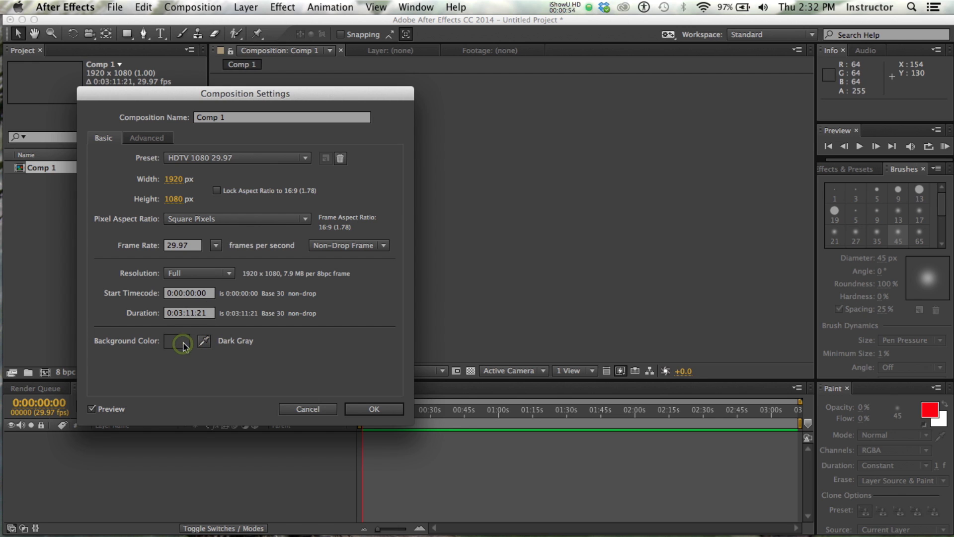
pyautogui.click(183, 343)
pyautogui.click(502, 271)
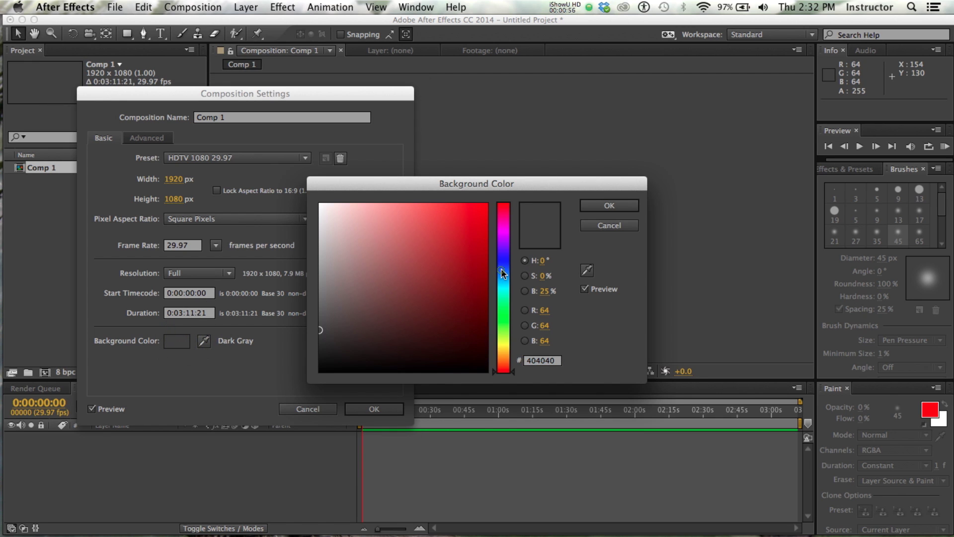
pyautogui.click(446, 230)
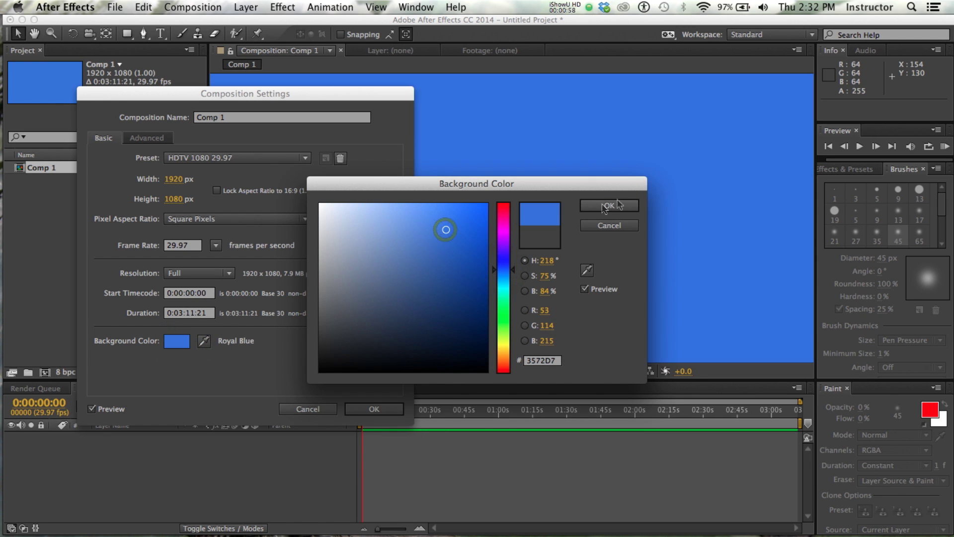
pyautogui.click(502, 279)
pyautogui.click(605, 206)
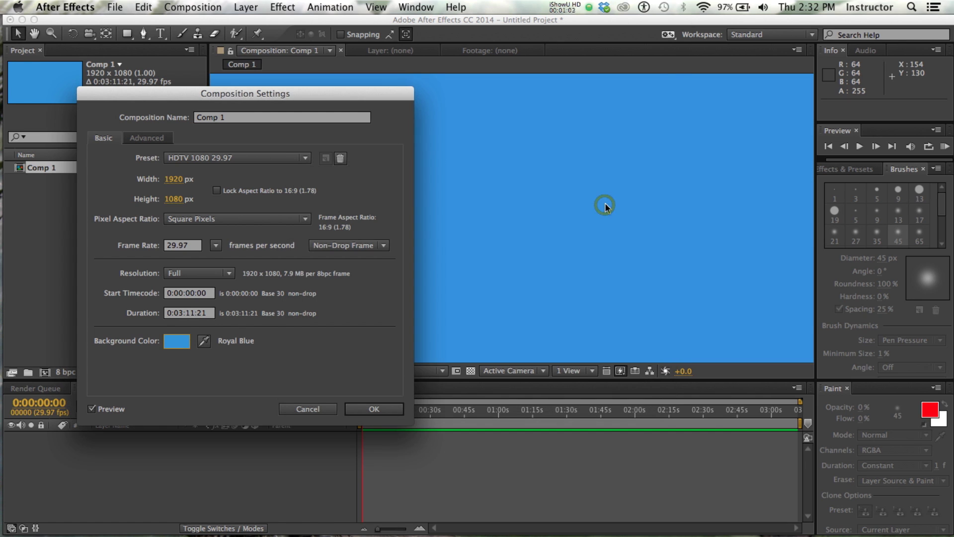
pyautogui.click(374, 409)
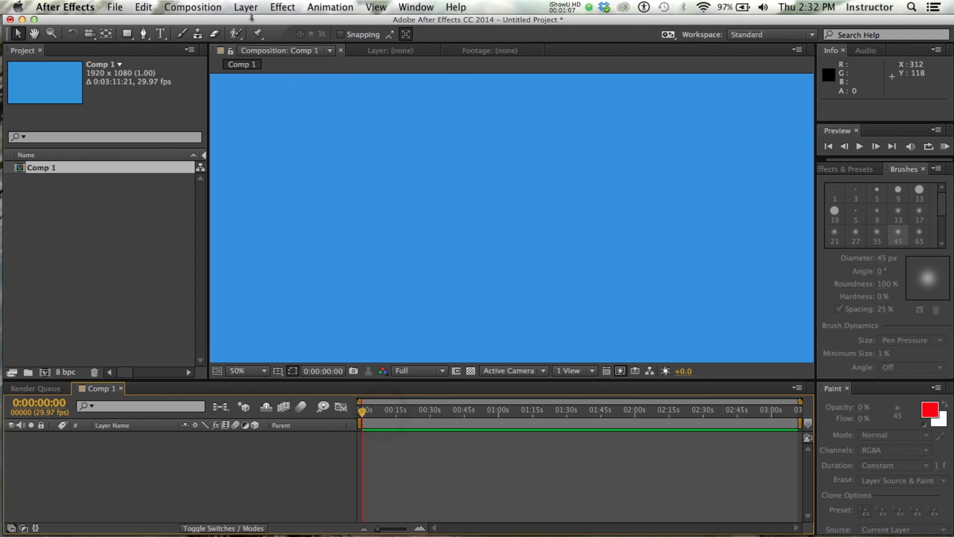
# Add a 1600×1080 dark reddish-grey solid named Pale Gray-Red Solid 1 to Comp 1
pyautogui.click(247, 9)
pyautogui.moveTo(251, 23)
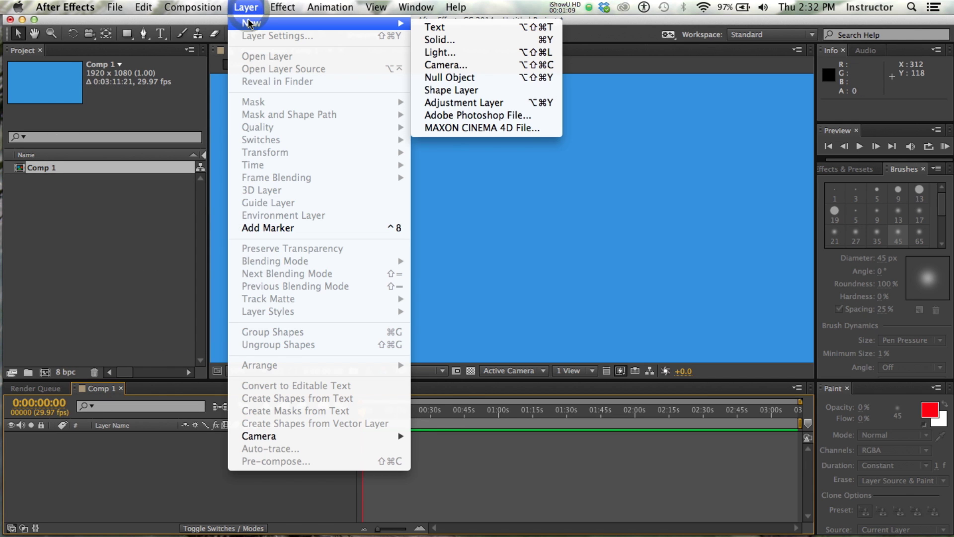
pyautogui.click(451, 41)
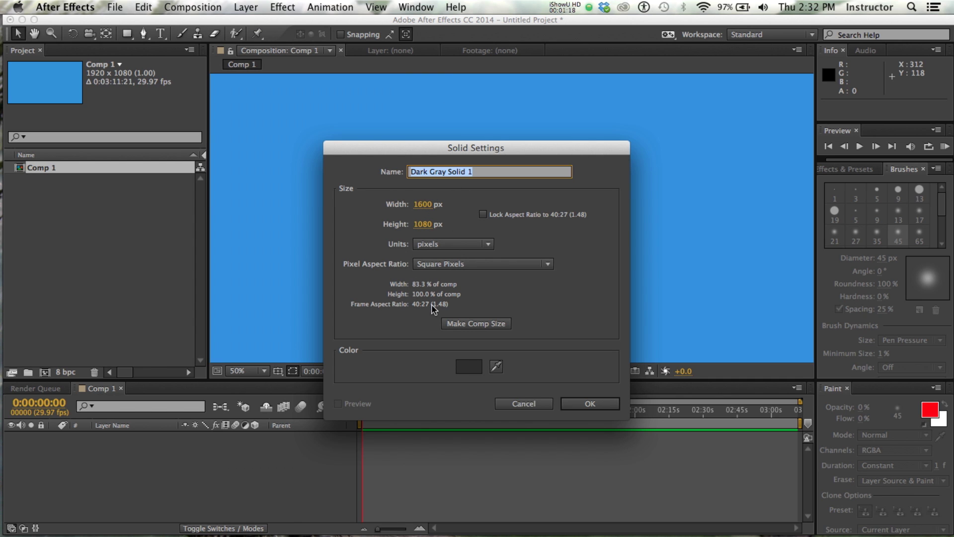
pyautogui.click(471, 371)
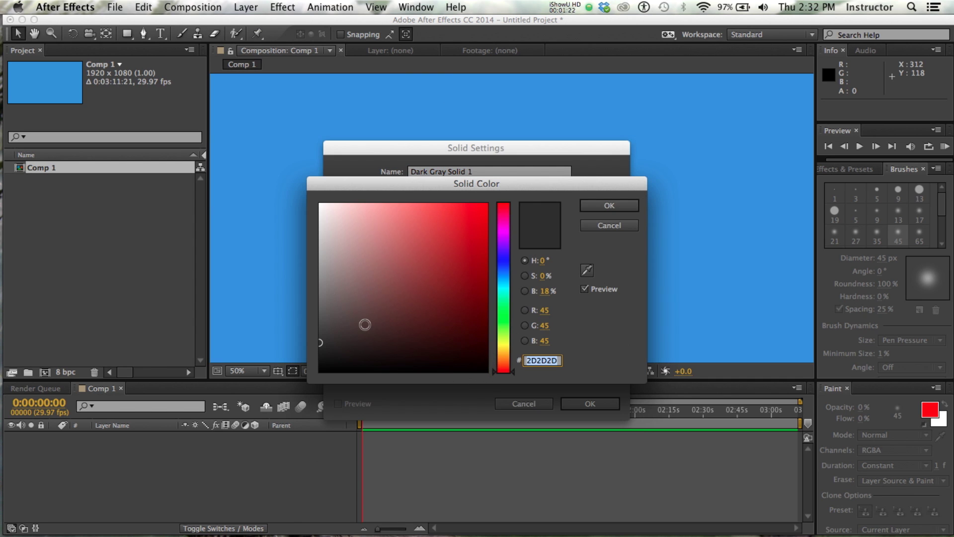
pyautogui.click(359, 322)
pyautogui.click(595, 209)
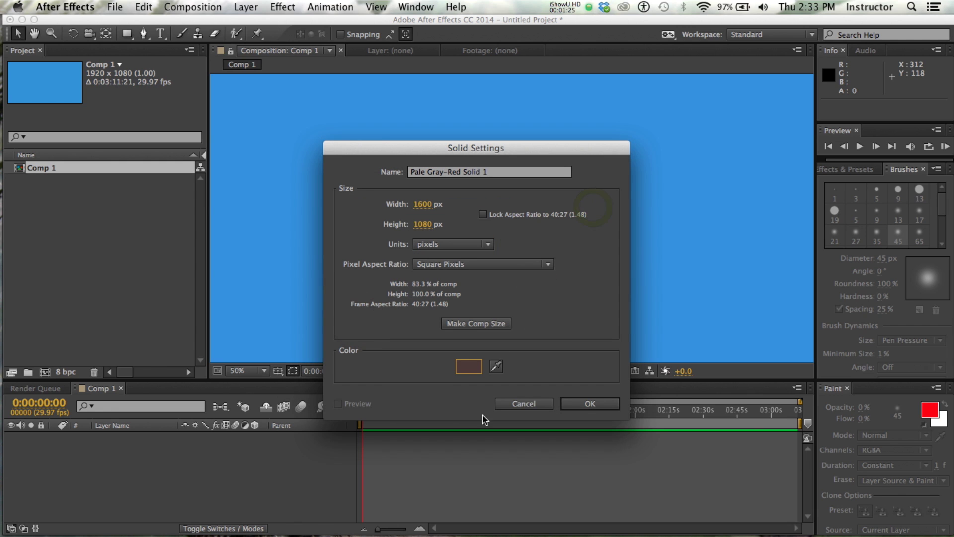
pyautogui.click(578, 404)
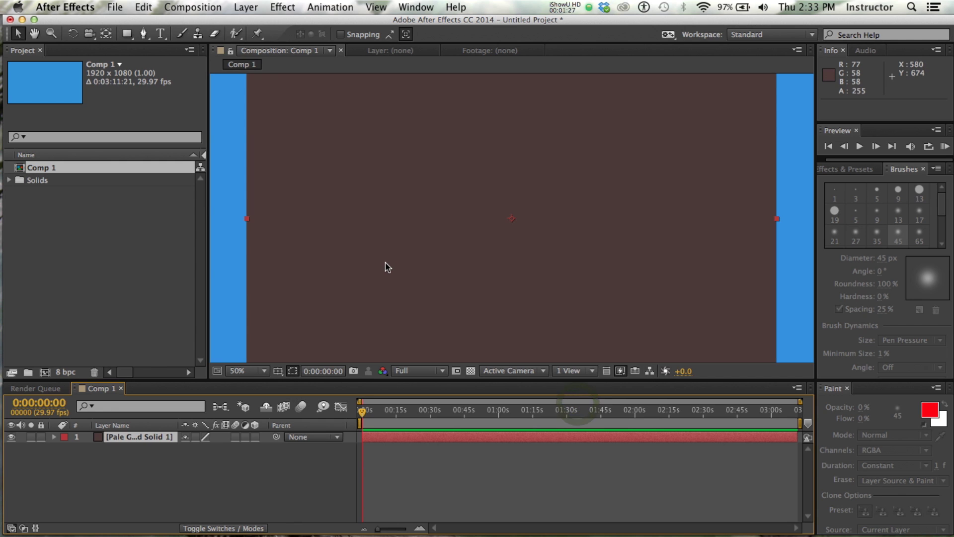
pyautogui.press(',')
pyautogui.press(',')
pyautogui.press(',')
pyautogui.press(',')
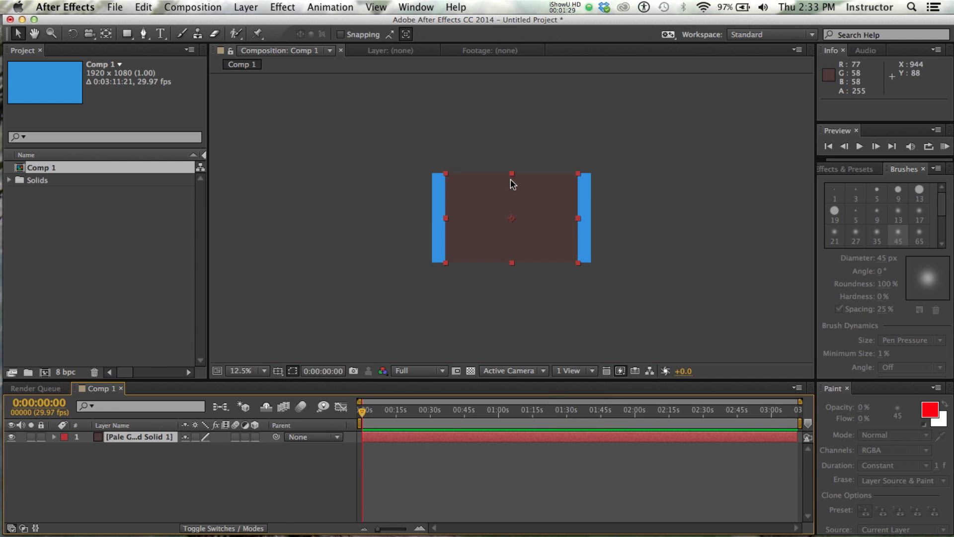
# Squash and widen the solid into a ground strip along the bottom of the composition
pyautogui.moveTo(512, 173); pyautogui.dragTo(512, 204)
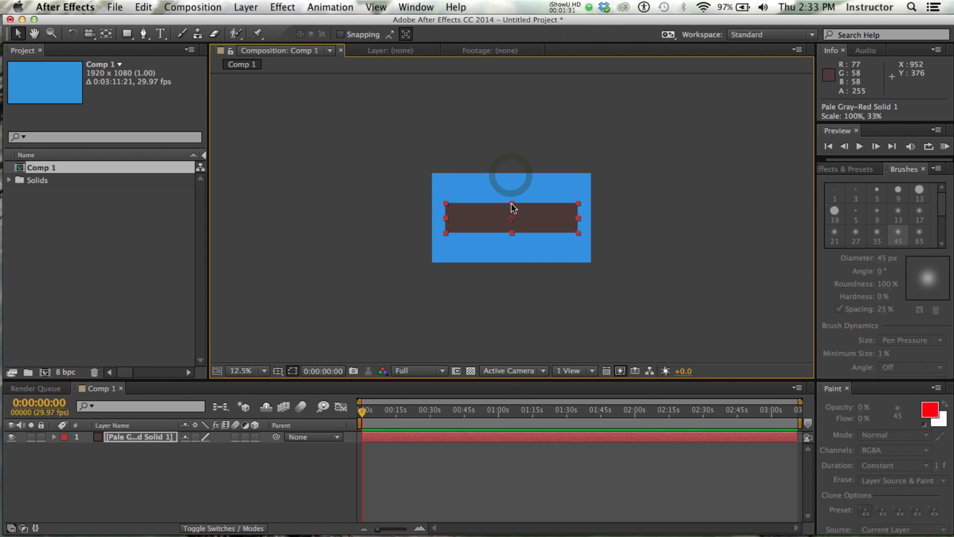
pyautogui.moveTo(580, 223); pyautogui.dragTo(562, 251)
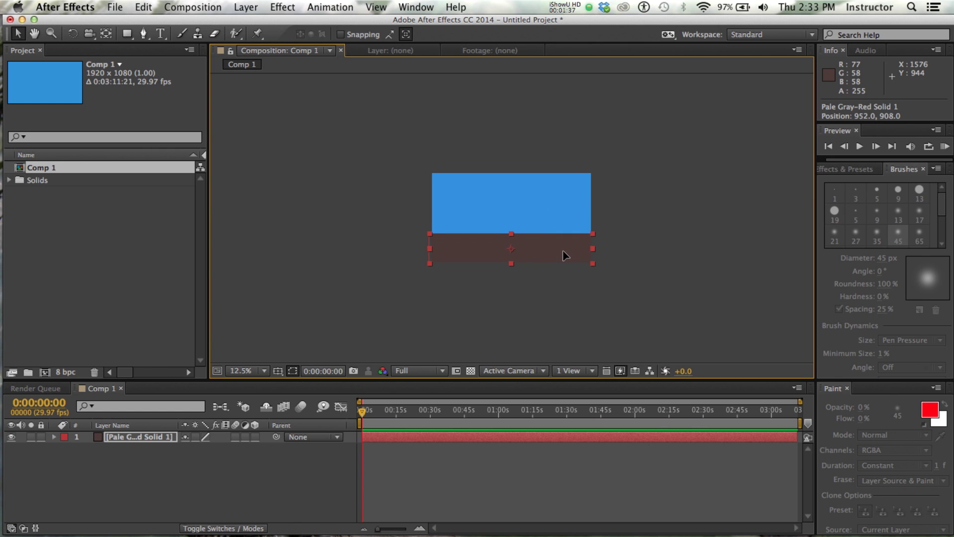
pyautogui.click(555, 307)
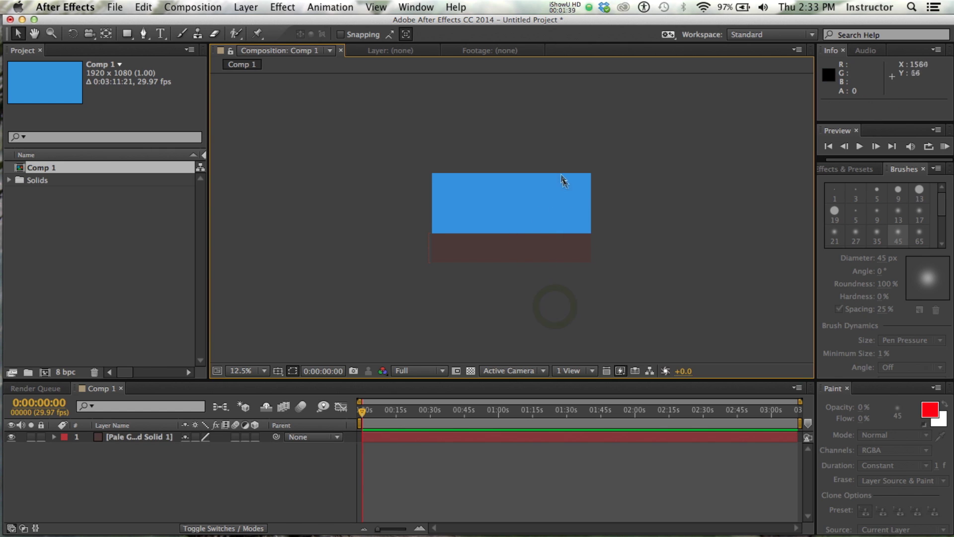
# Fit the whole composition in the viewer and lock the ground solid layer
pyautogui.press('.')
pyautogui.press('.')
pyautogui.press('.')
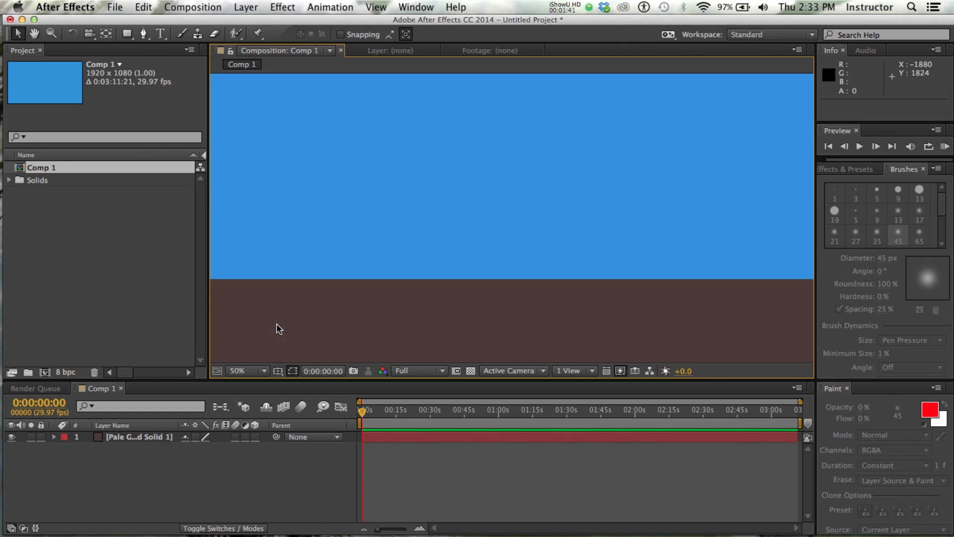
pyautogui.press(',')
pyautogui.click(264, 373)
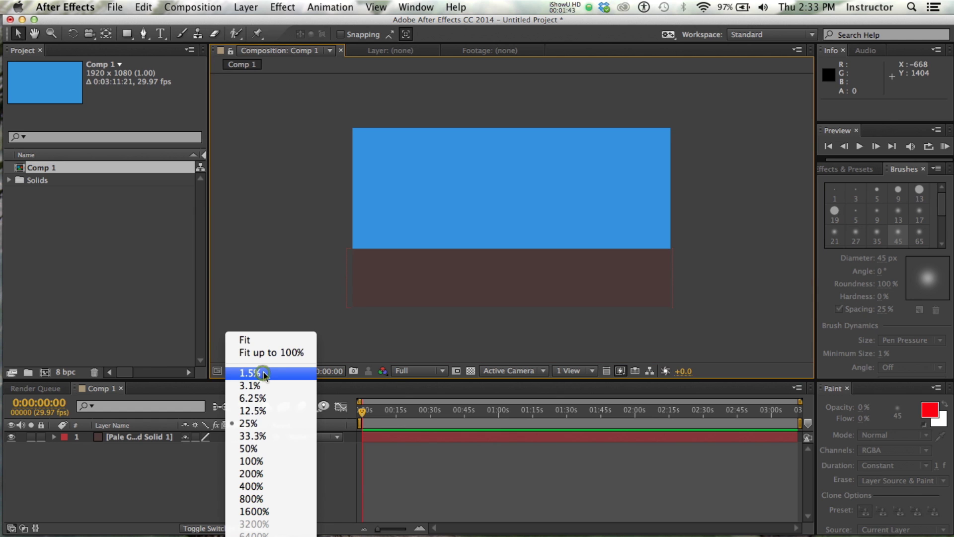
pyautogui.click(258, 340)
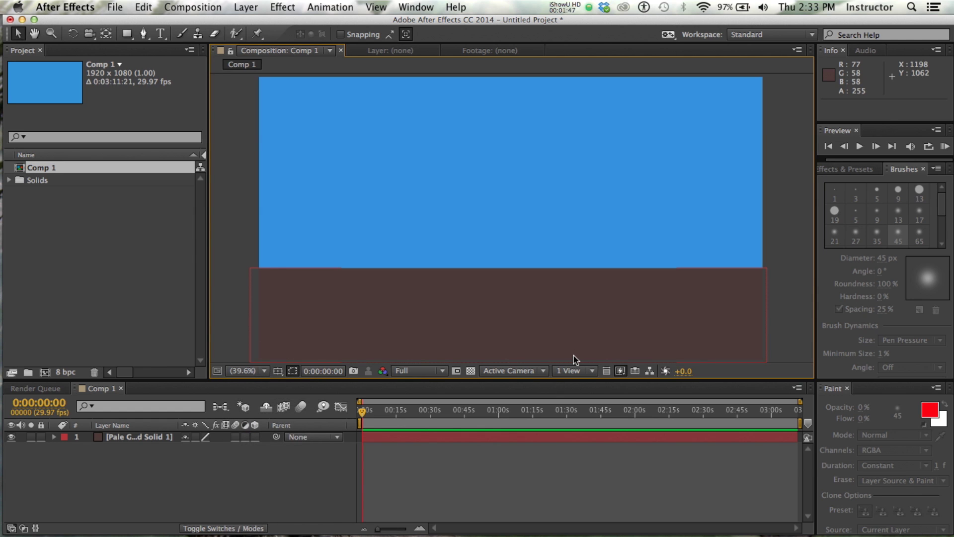
pyautogui.click(42, 437)
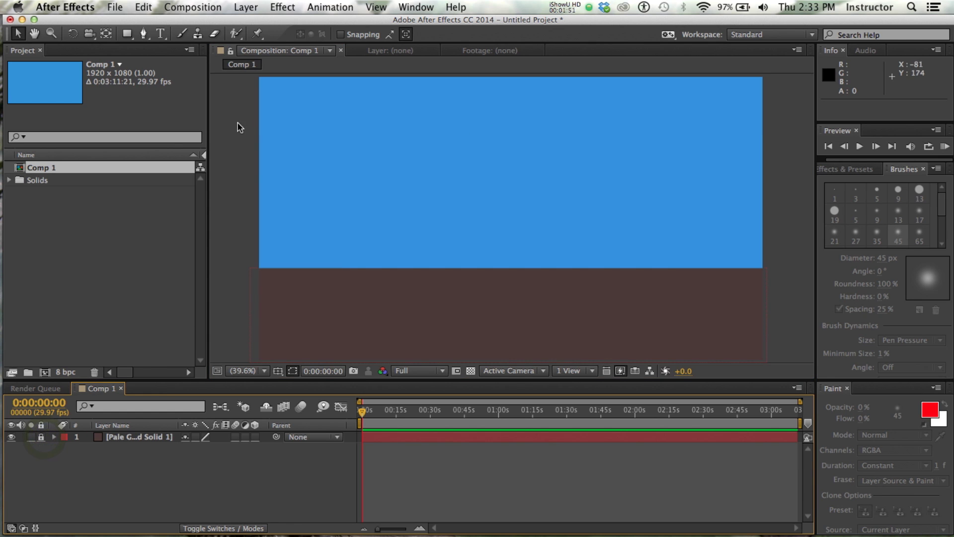
pyautogui.click(127, 34)
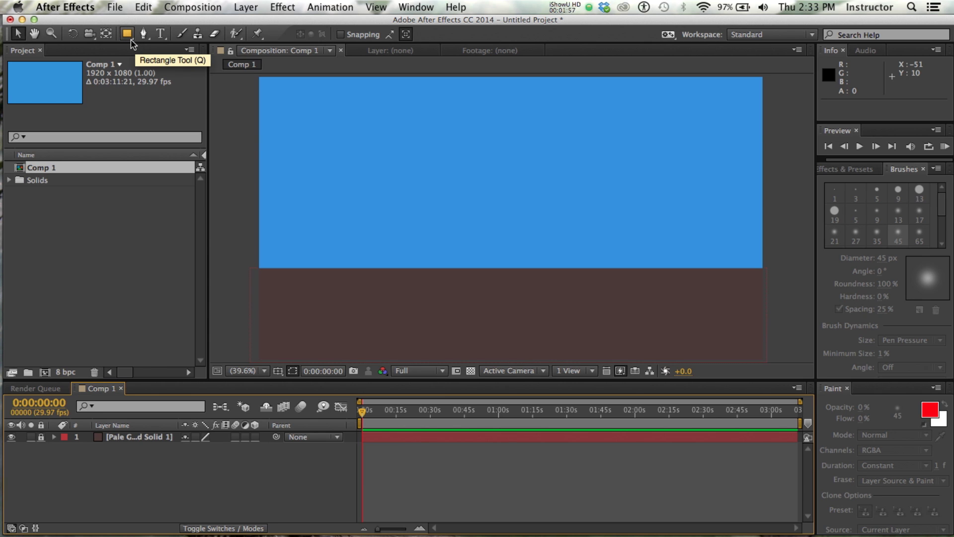
# Draw a red, 0 px stroke circle with the Ellipse Tool, resting on the ground strip
pyautogui.click(132, 41)
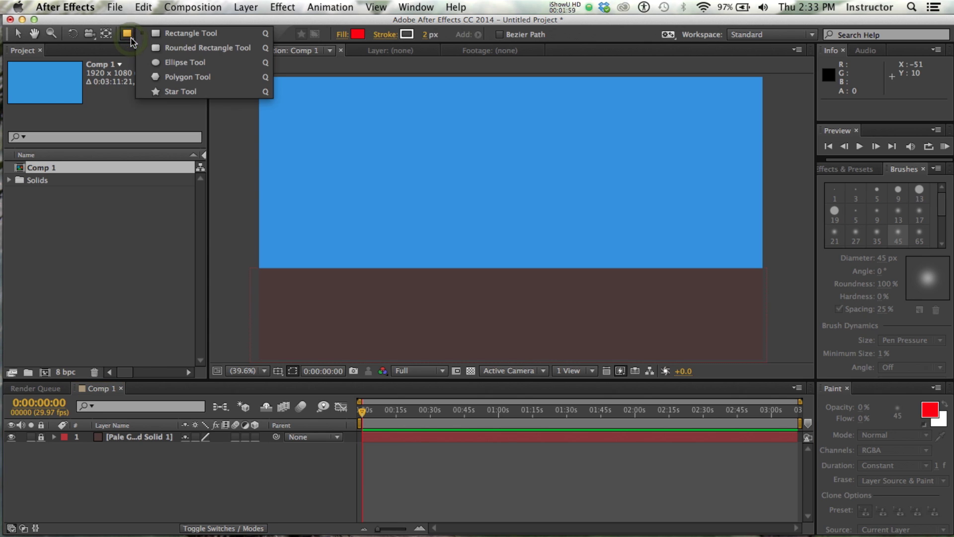
pyautogui.moveTo(131, 38); pyautogui.dragTo(156, 62)
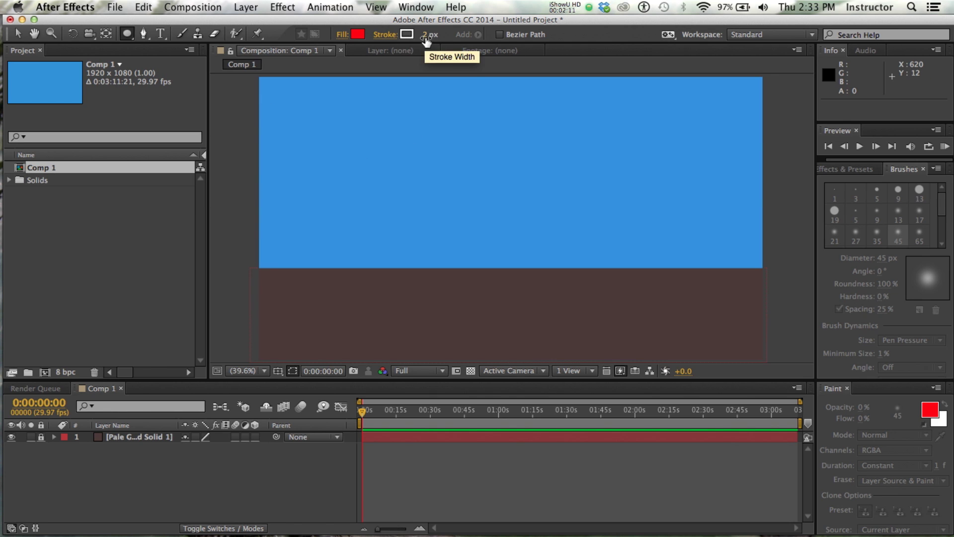
pyautogui.moveTo(426, 38); pyautogui.dragTo(393, 40)
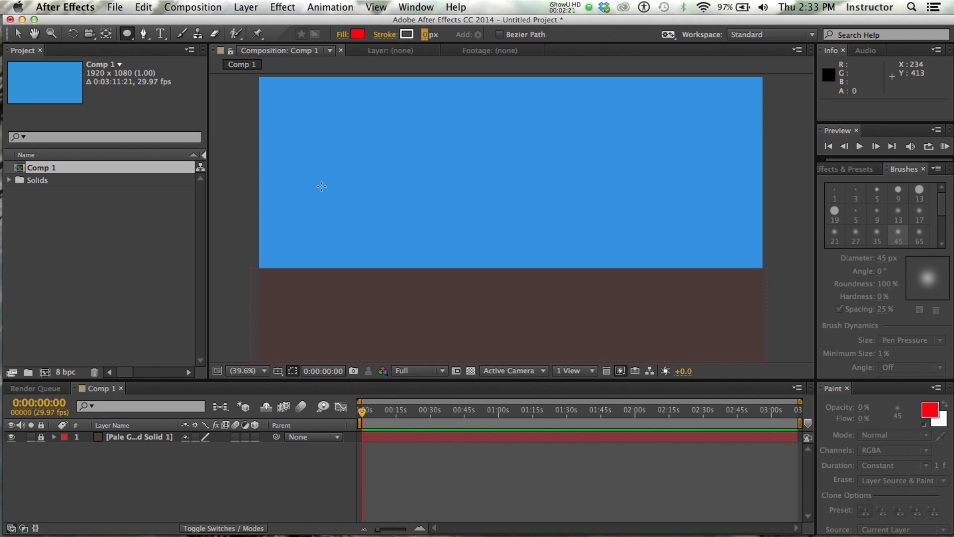
pyautogui.moveTo(322, 187); pyautogui.dragTo(340, 205)
pyautogui.moveTo(349, 165); pyautogui.dragTo(418, 119)
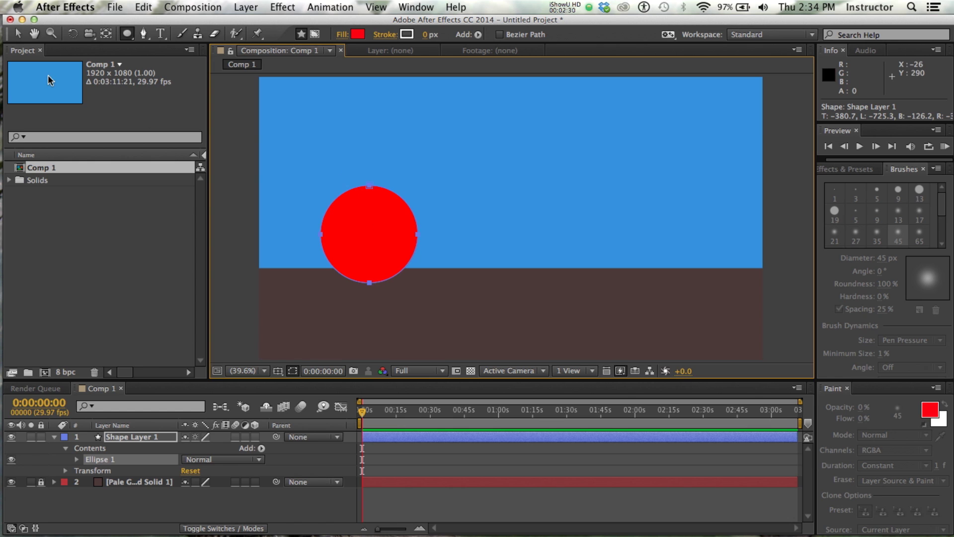
# Select the red circle layer with the Selection tool
pyautogui.click(18, 33)
pyautogui.click(378, 243)
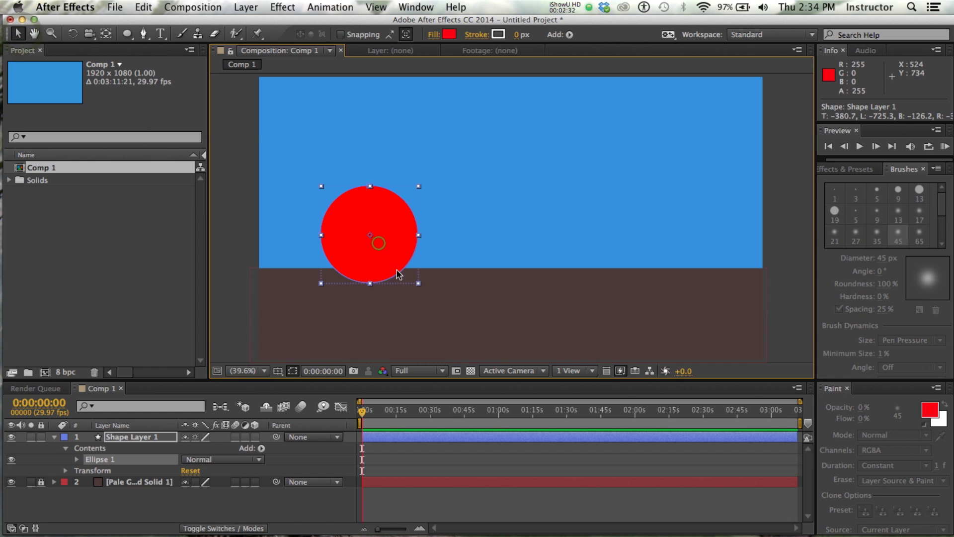
pyautogui.click(458, 312)
pyautogui.click(400, 233)
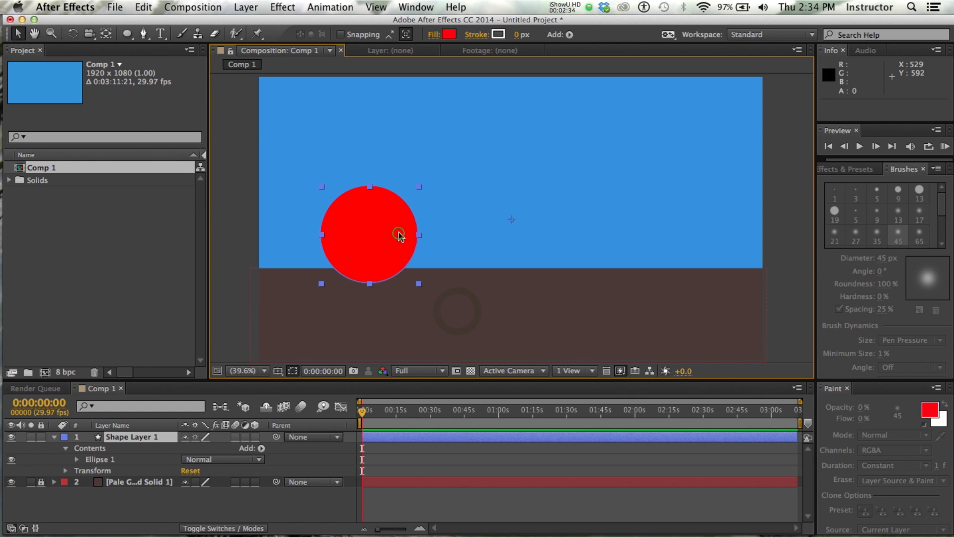
pyautogui.click(443, 296)
pyautogui.click(393, 253)
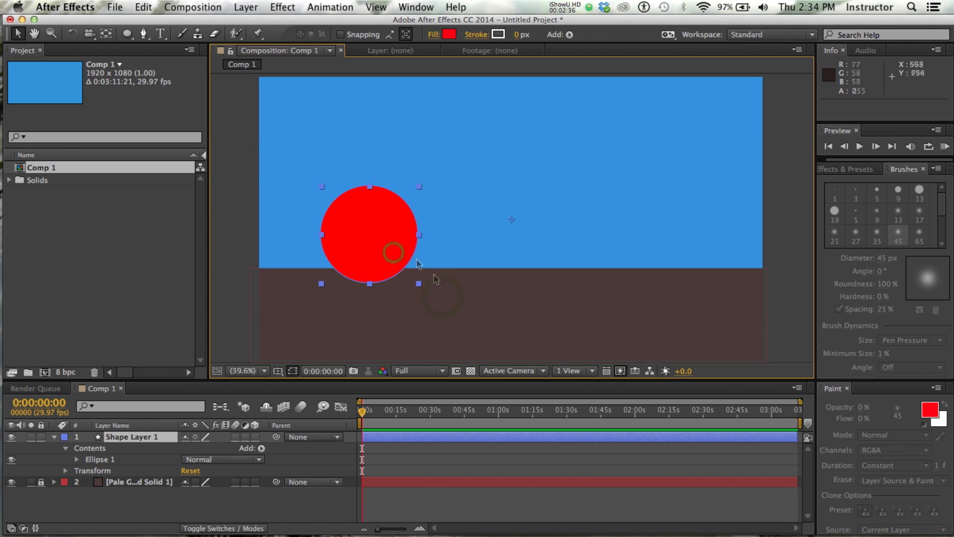
pyautogui.click(448, 315)
pyautogui.click(369, 234)
pyautogui.click(404, 300)
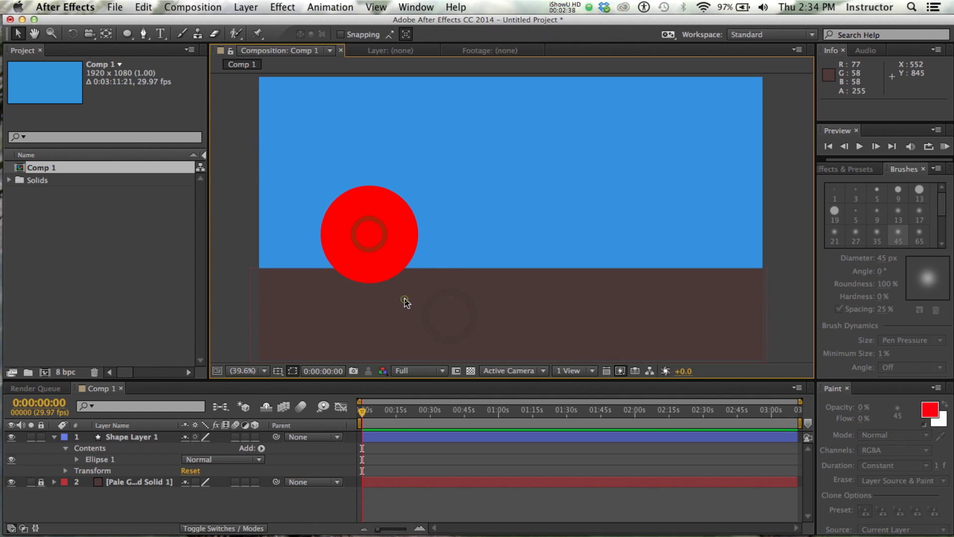
pyautogui.click(391, 265)
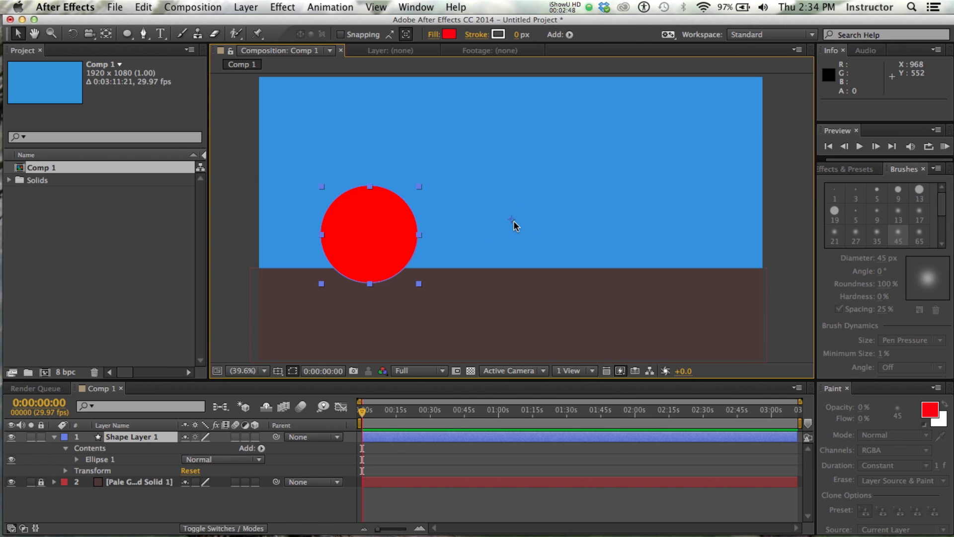
# Expand Shape Layer 1's Transform properties and start a Rotation keyframe at 0:00:00:00
pyautogui.click(70, 473)
pyautogui.click(66, 471)
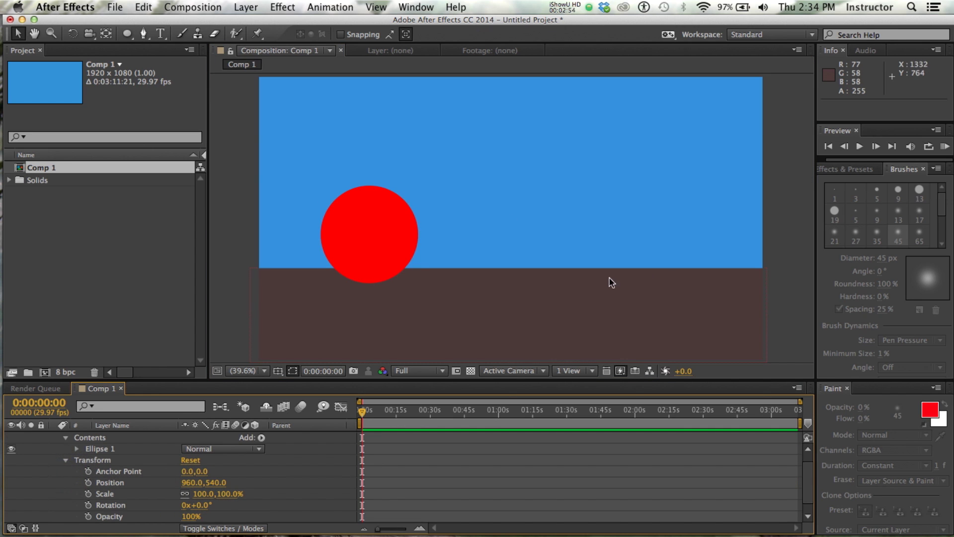
pyautogui.click(374, 250)
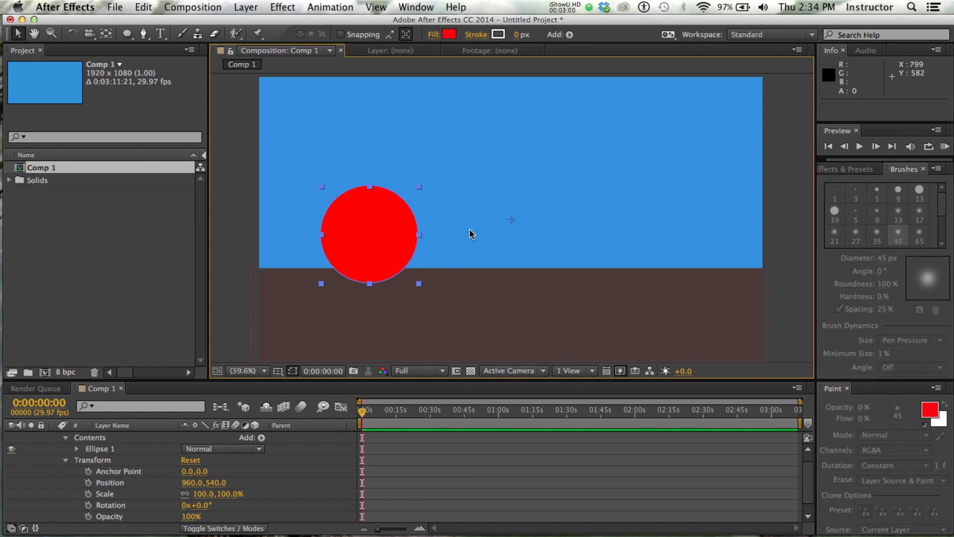
pyautogui.scroll(-1, 103, 493)
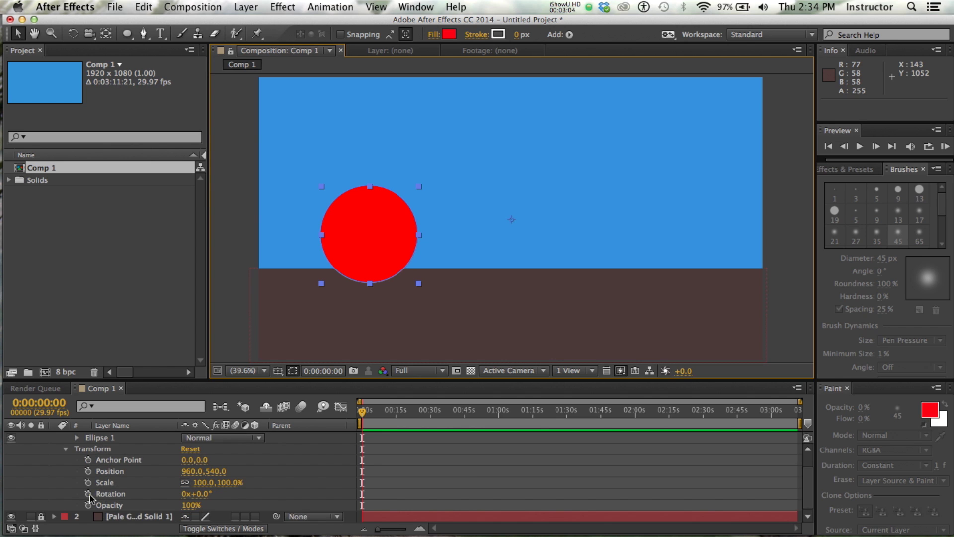
pyautogui.click(89, 493)
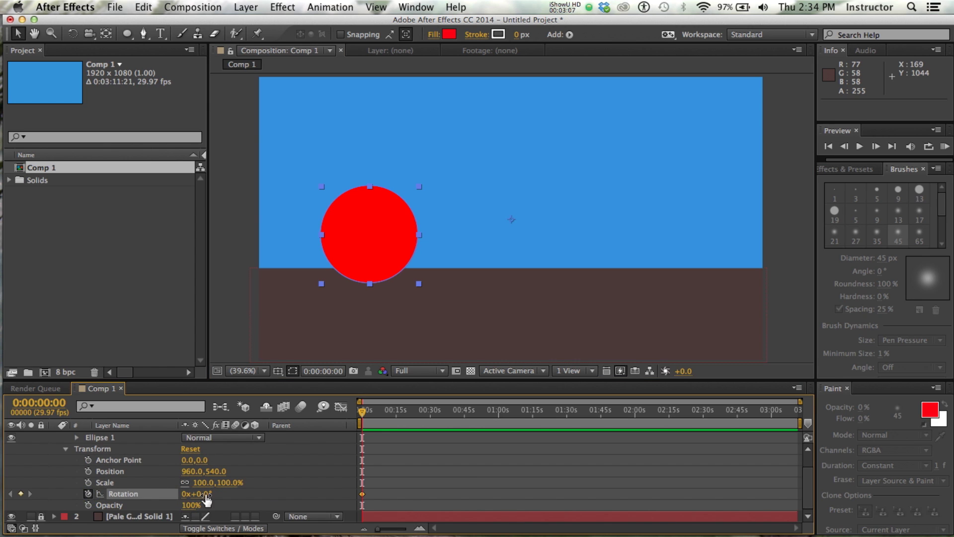
# Test-rotate the circle, then undo so Rotation stays at 0x+0.0°
pyautogui.moveTo(195, 494)
pyautogui.mouseDown()
pyautogui.moveTo(248, 493)
pyautogui.moveTo(149, 493)
pyautogui.moveTo(259, 510)
pyautogui.moveTo(199, 482)
pyautogui.moveTo(171, 484)
pyautogui.moveTo(190, 492)
pyautogui.mouseUp()
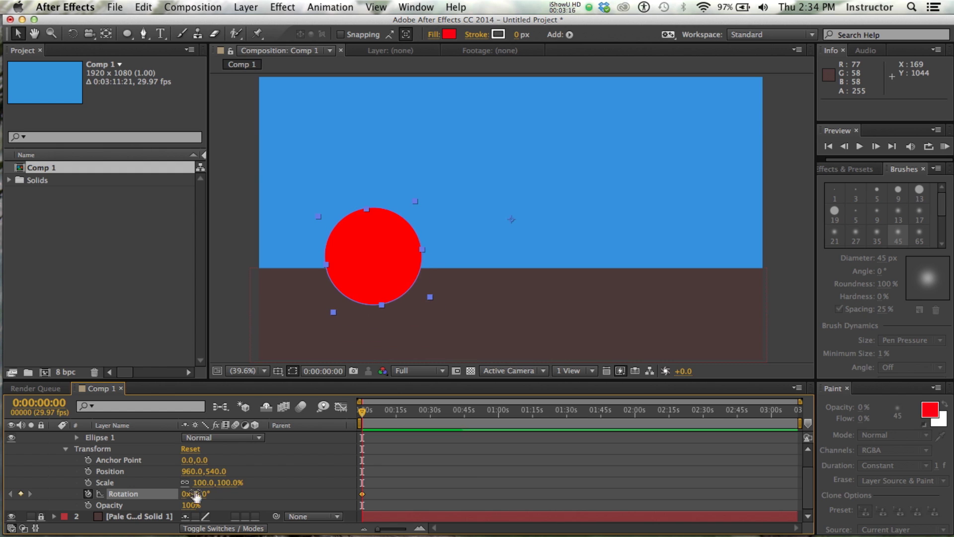
pyautogui.press('super+z')
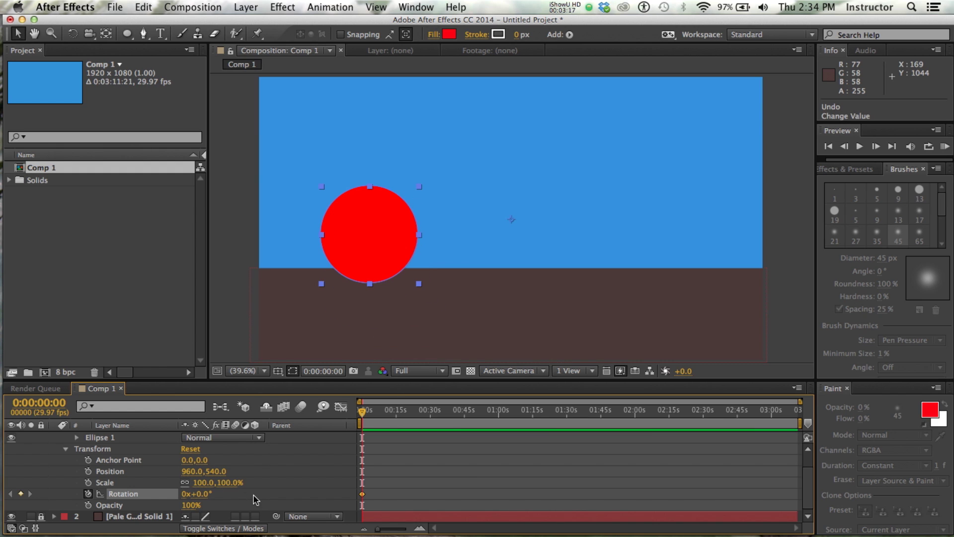
# Centre the circle's anchor point at -537.5,60.6 with the Pan Behind tool and test rotation
pyautogui.click(106, 36)
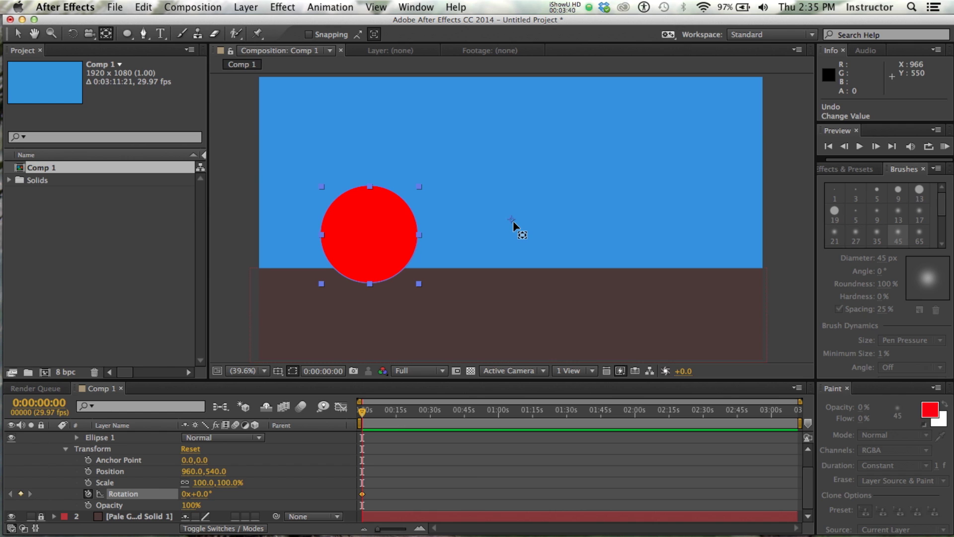
pyautogui.moveTo(512, 222); pyautogui.dragTo(372, 240)
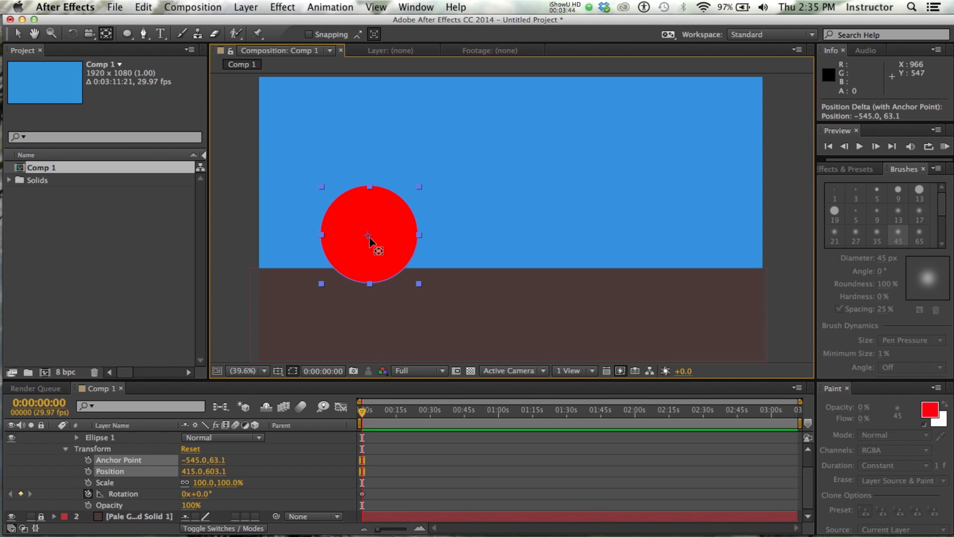
pyautogui.moveTo(369, 239)
pyautogui.mouseDown()
pyautogui.moveTo(371, 288)
pyautogui.moveTo(371, 237)
pyautogui.mouseUp()
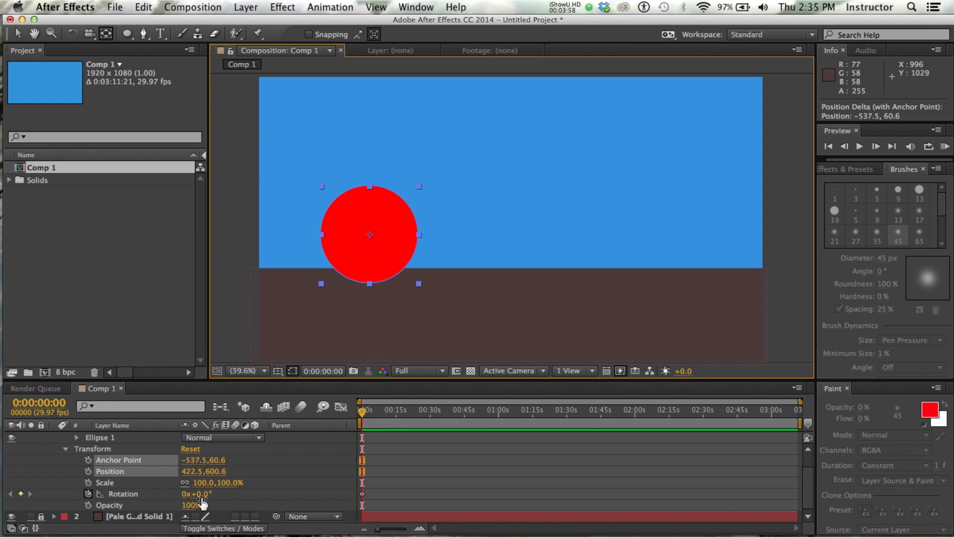
pyautogui.moveTo(198, 493); pyautogui.dragTo(225, 500)
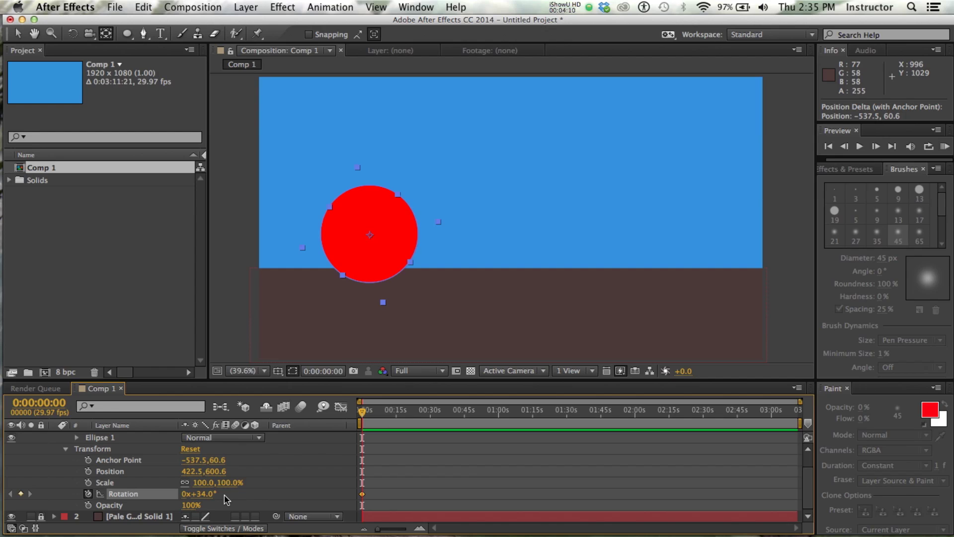
pyautogui.press('super+z')
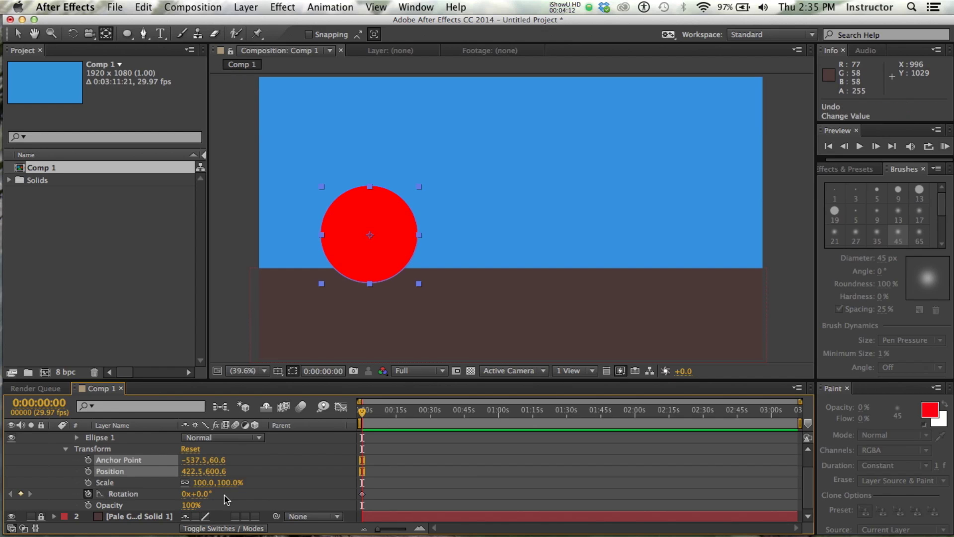